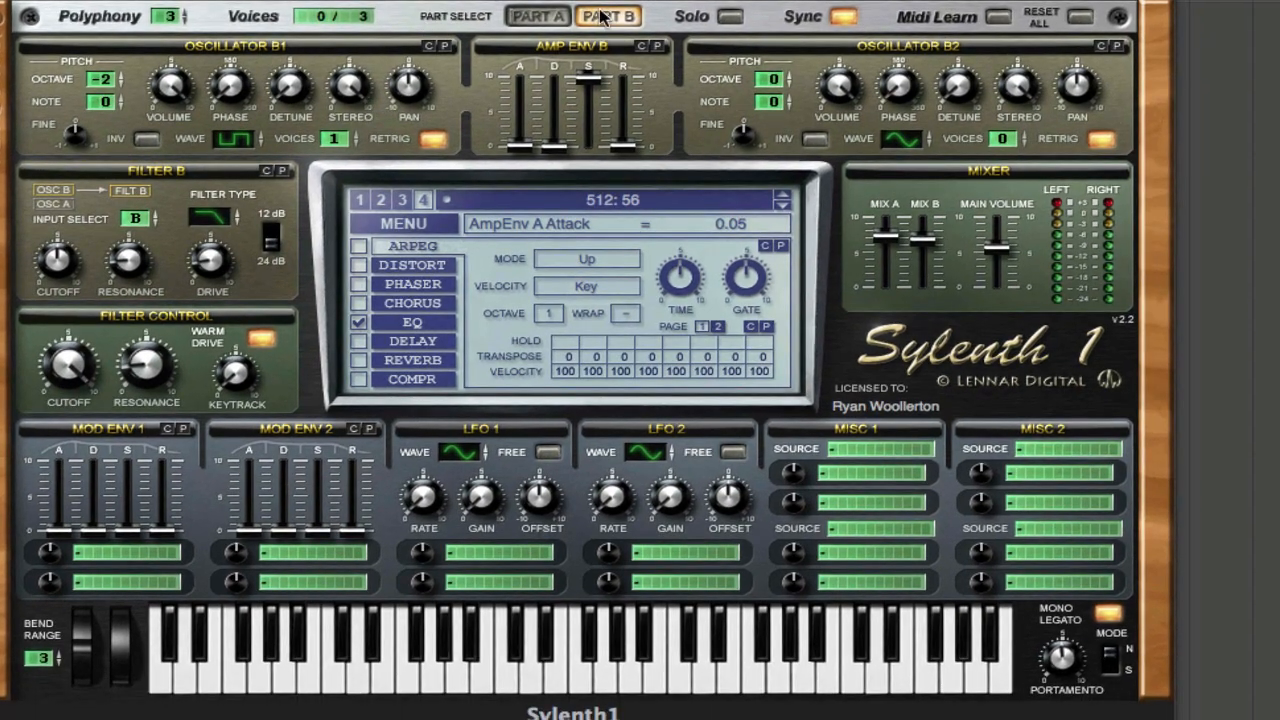
# Compare Part A with Part B, return to Part A, and set oscillator A1's volume to 7.76
pyautogui.click(550, 52)
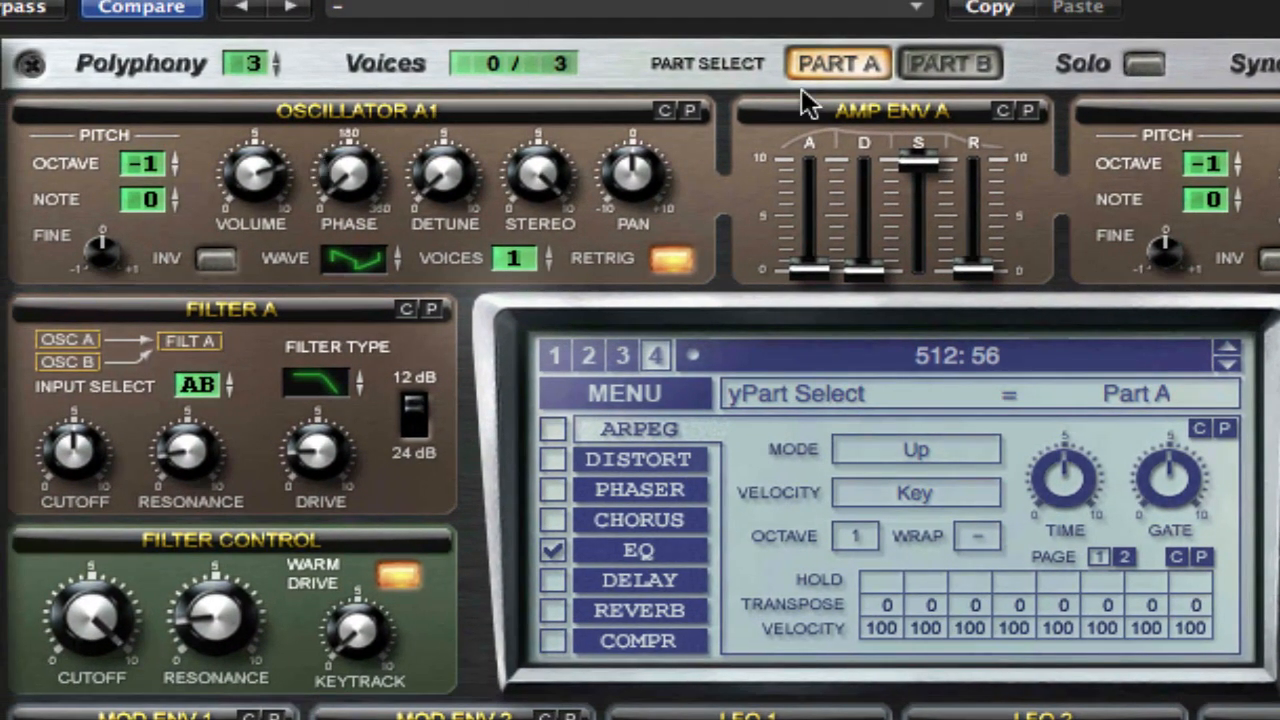
pyautogui.click(902, 70)
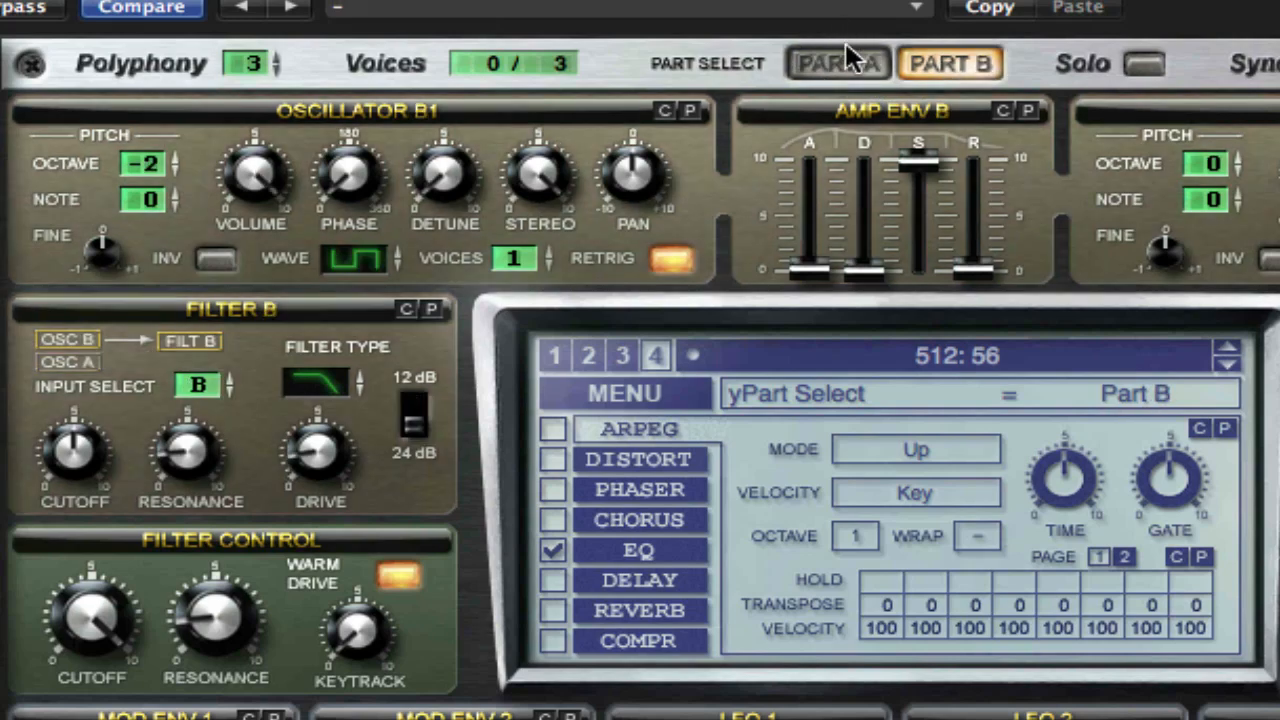
pyautogui.click(836, 63)
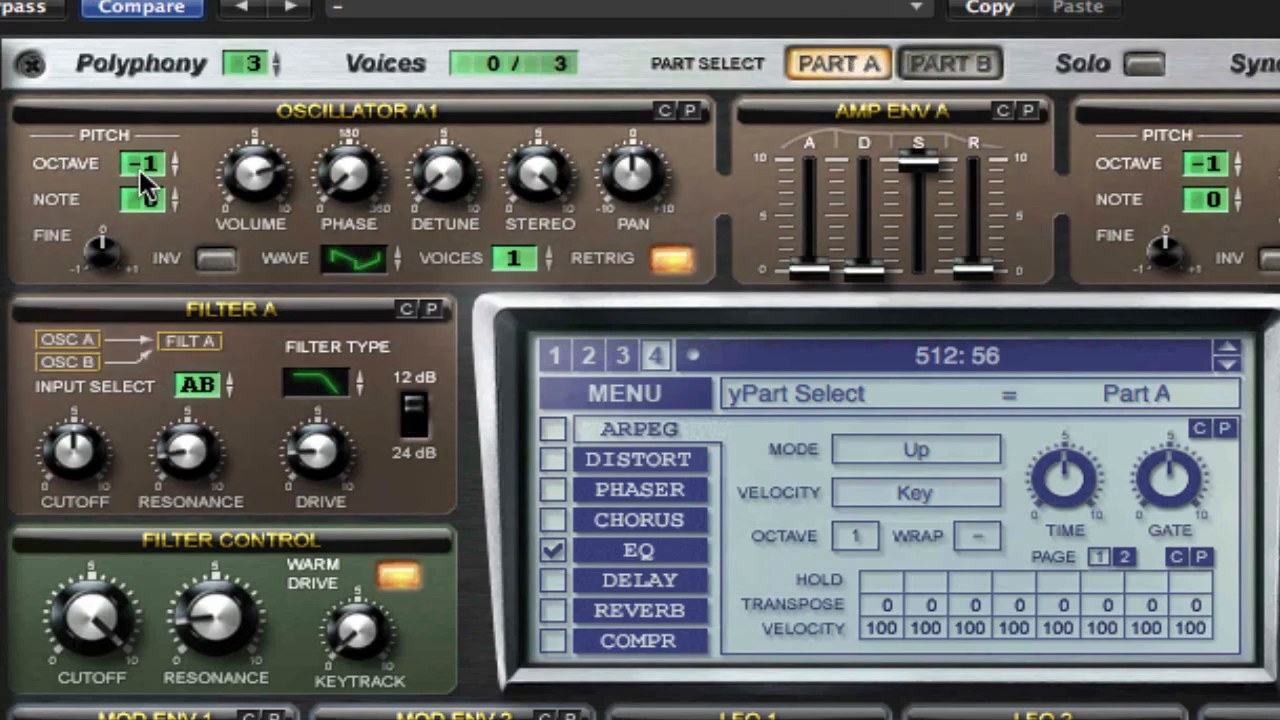
pyautogui.click(262, 174)
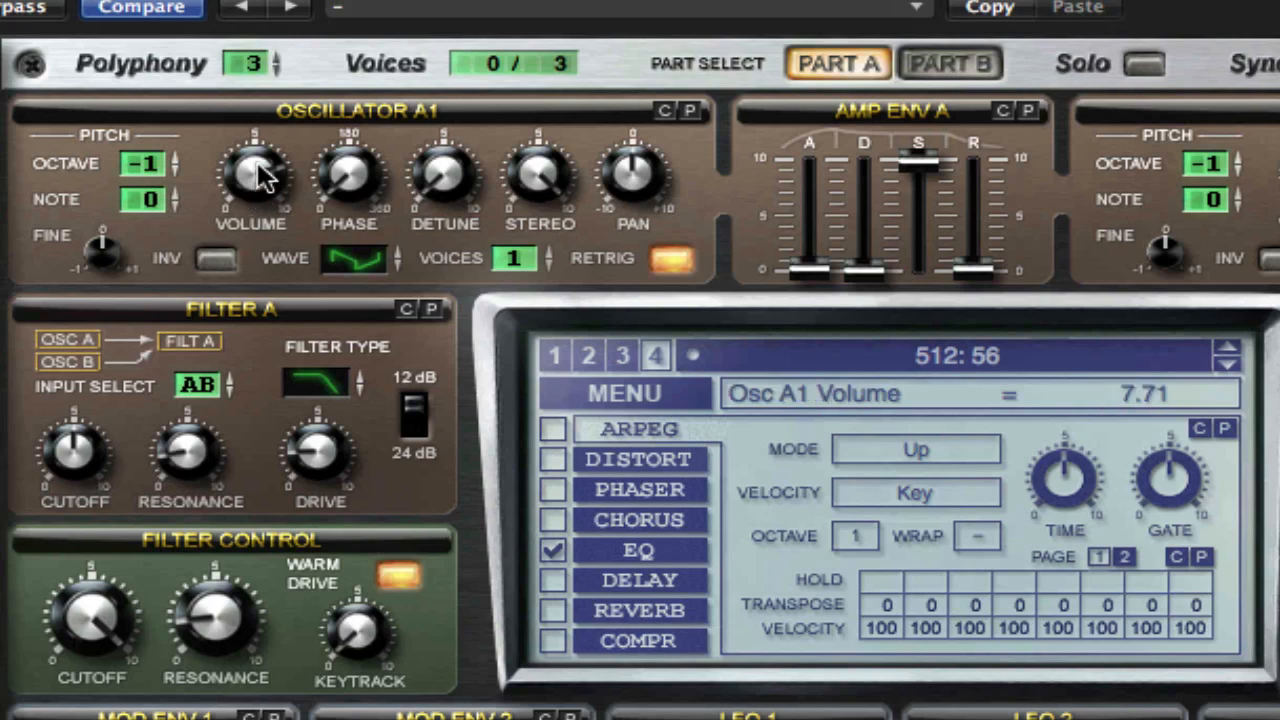
pyautogui.moveTo(258, 180); pyautogui.dragTo(258, 175)
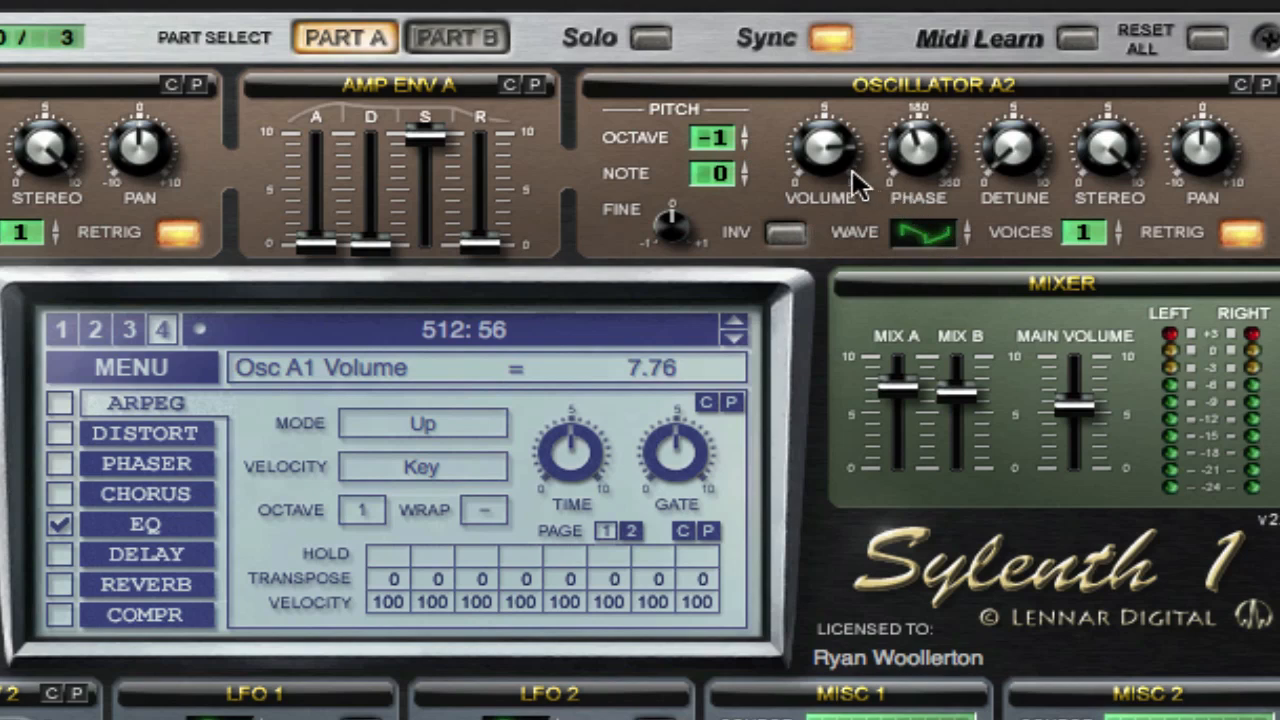
# Set oscillator A2's phase to 157.71 degrees and check the resonance value in the filter control section
pyautogui.click(918, 160)
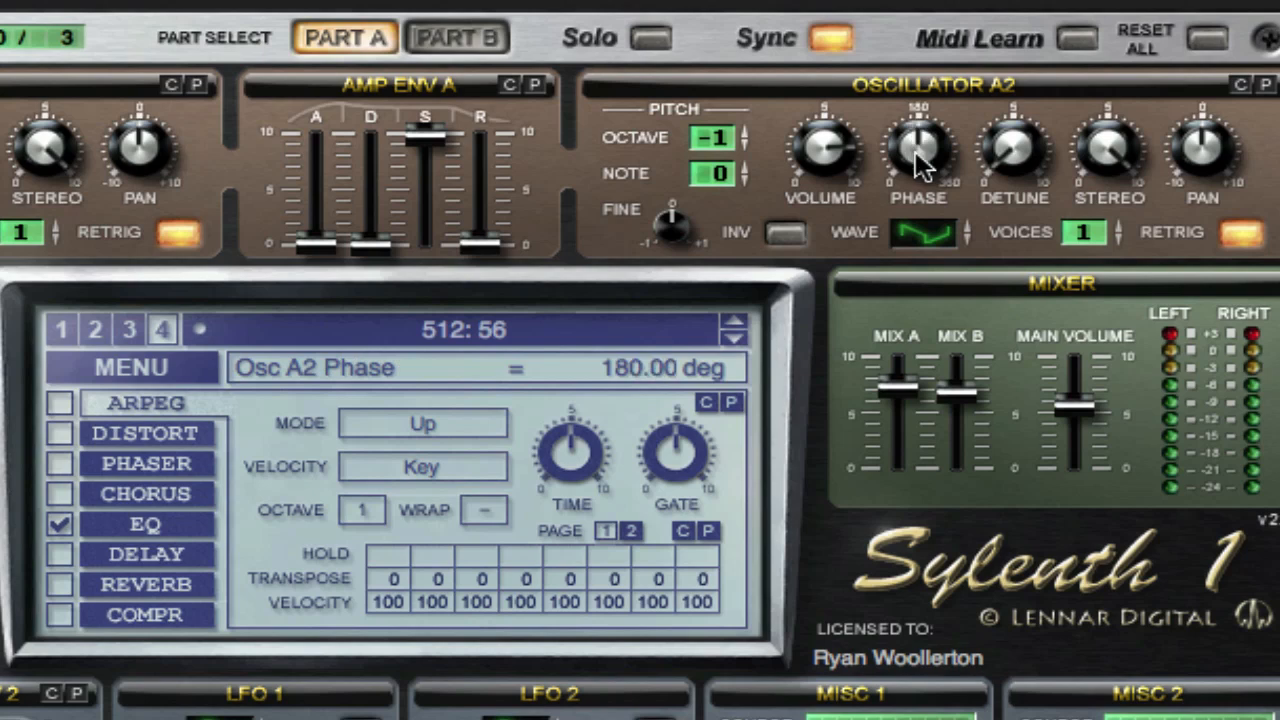
pyautogui.moveTo(912, 150); pyautogui.dragTo(911, 164)
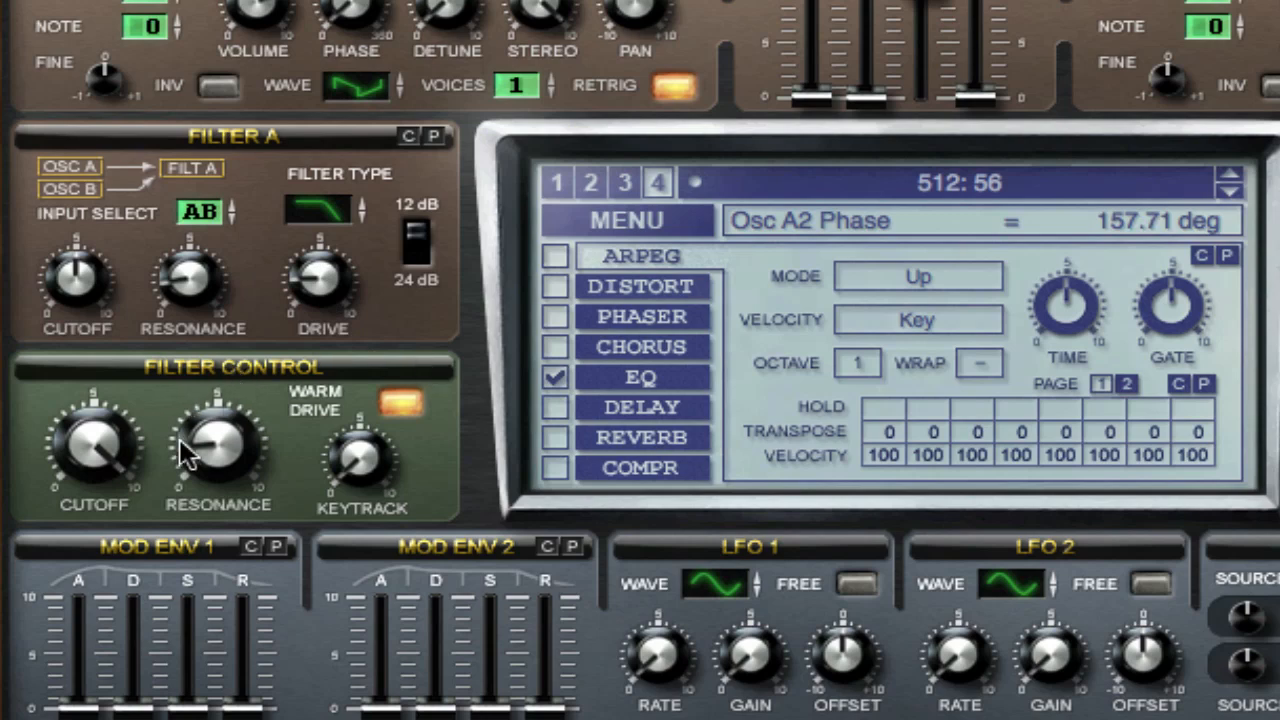
pyautogui.click(213, 446)
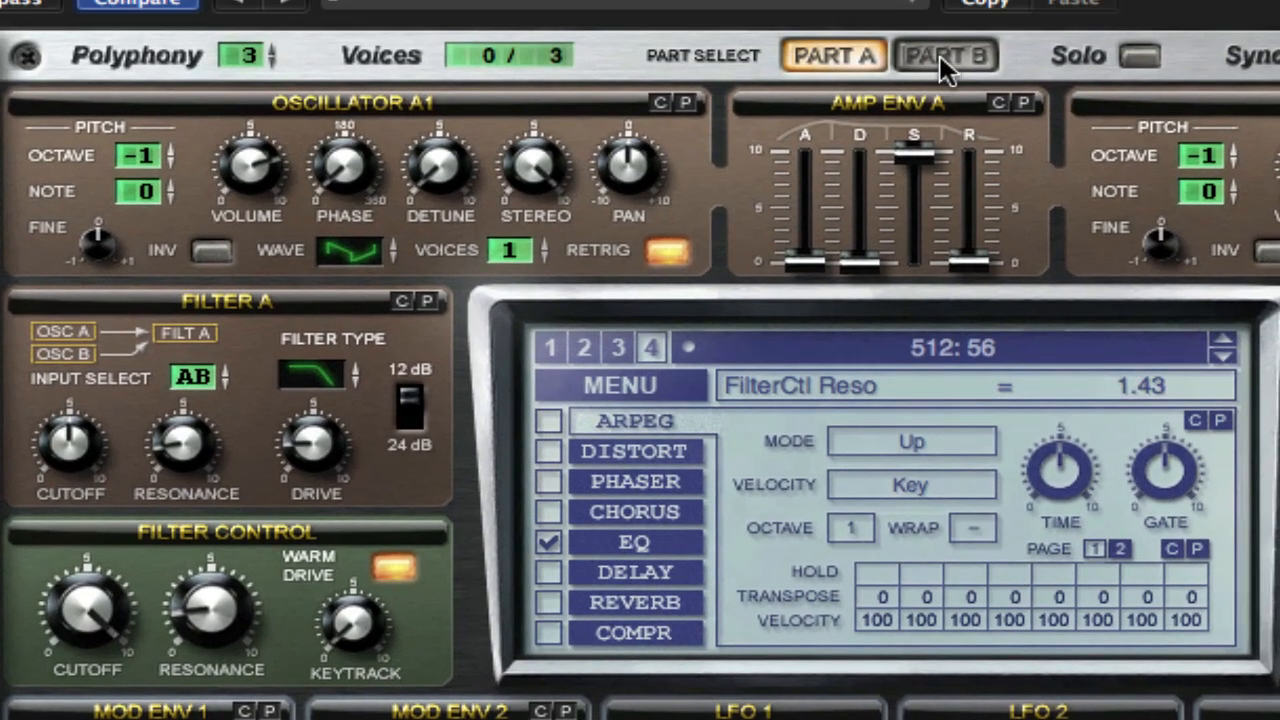
# Show Part B and examine oscillator B1's wave and volume along with Filter B's drive and input selection
pyautogui.click(939, 55)
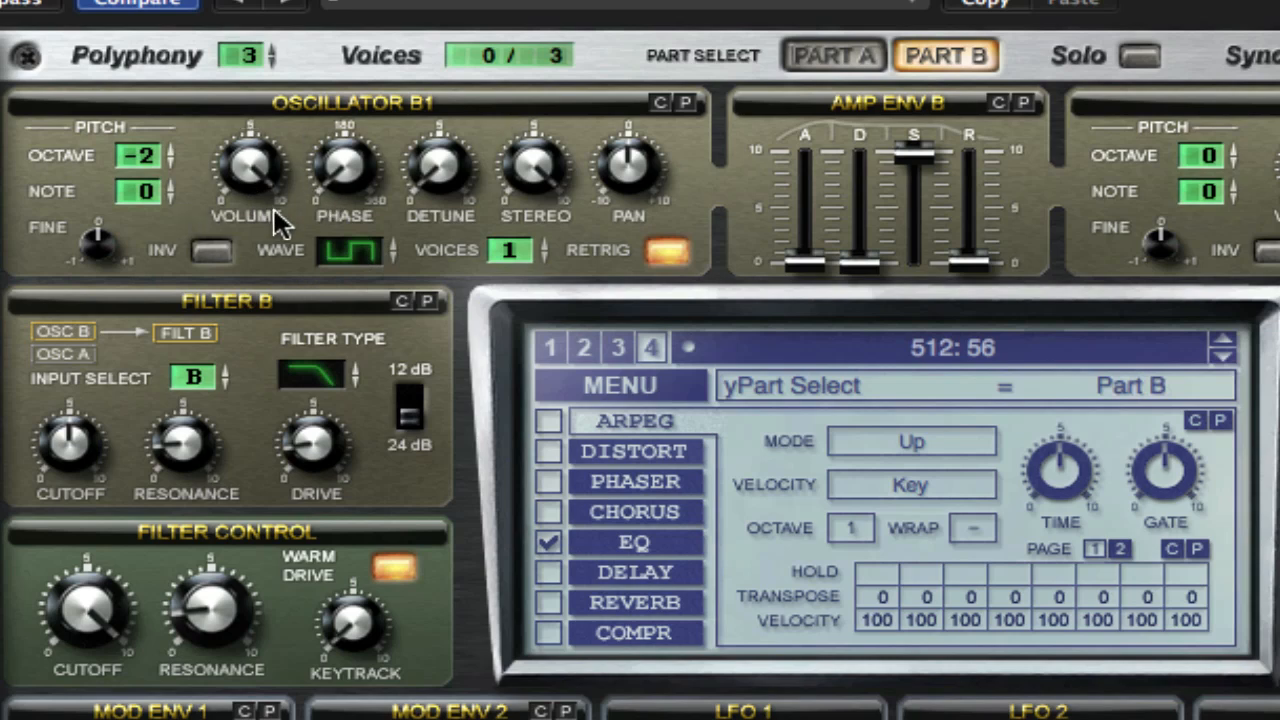
pyautogui.click(340, 247)
pyautogui.click(258, 148)
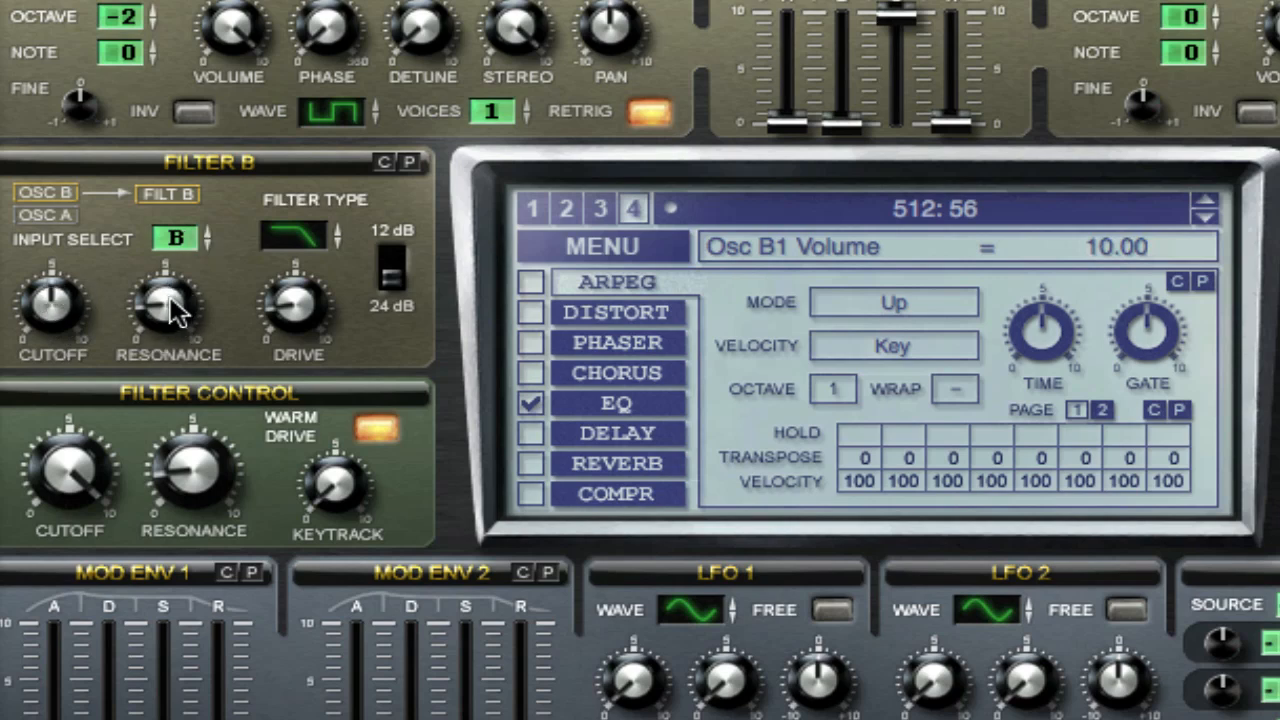
pyautogui.click(306, 300)
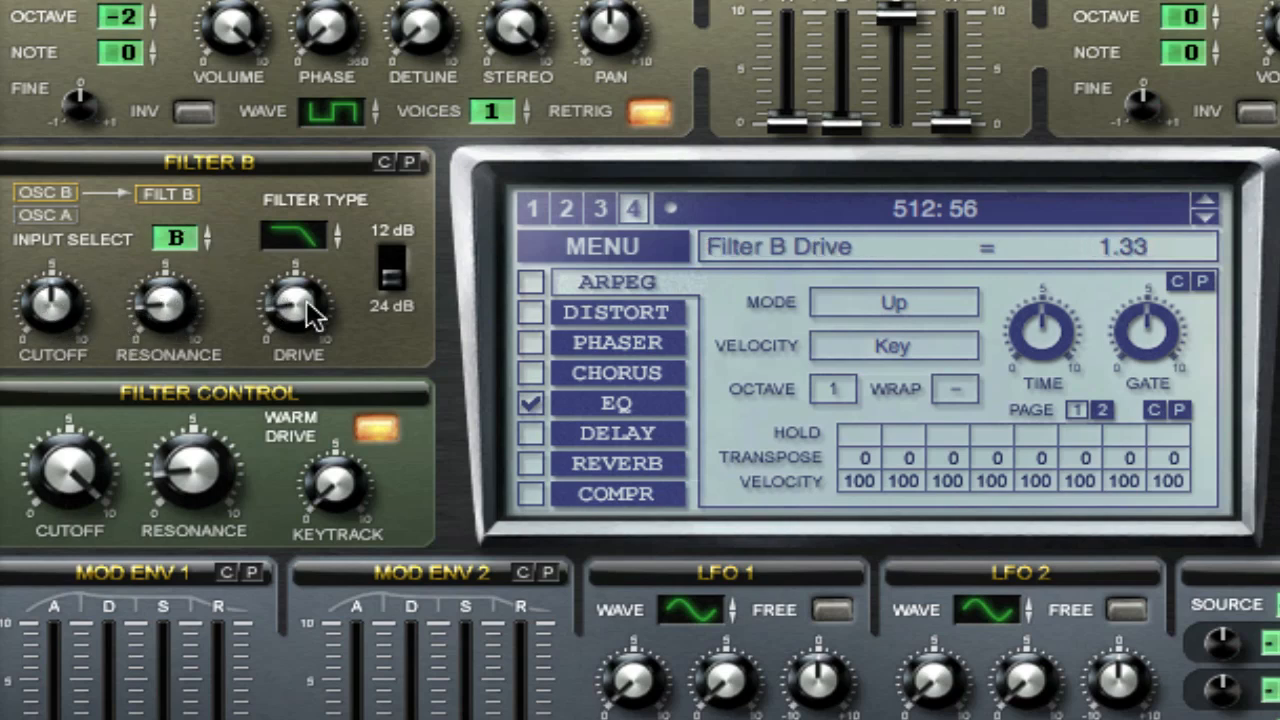
pyautogui.click(183, 234)
pyautogui.moveTo(184, 262)
pyautogui.mouseDown()
pyautogui.moveTo(170, 175)
pyautogui.moveTo(185, 282)
pyautogui.mouseUp()
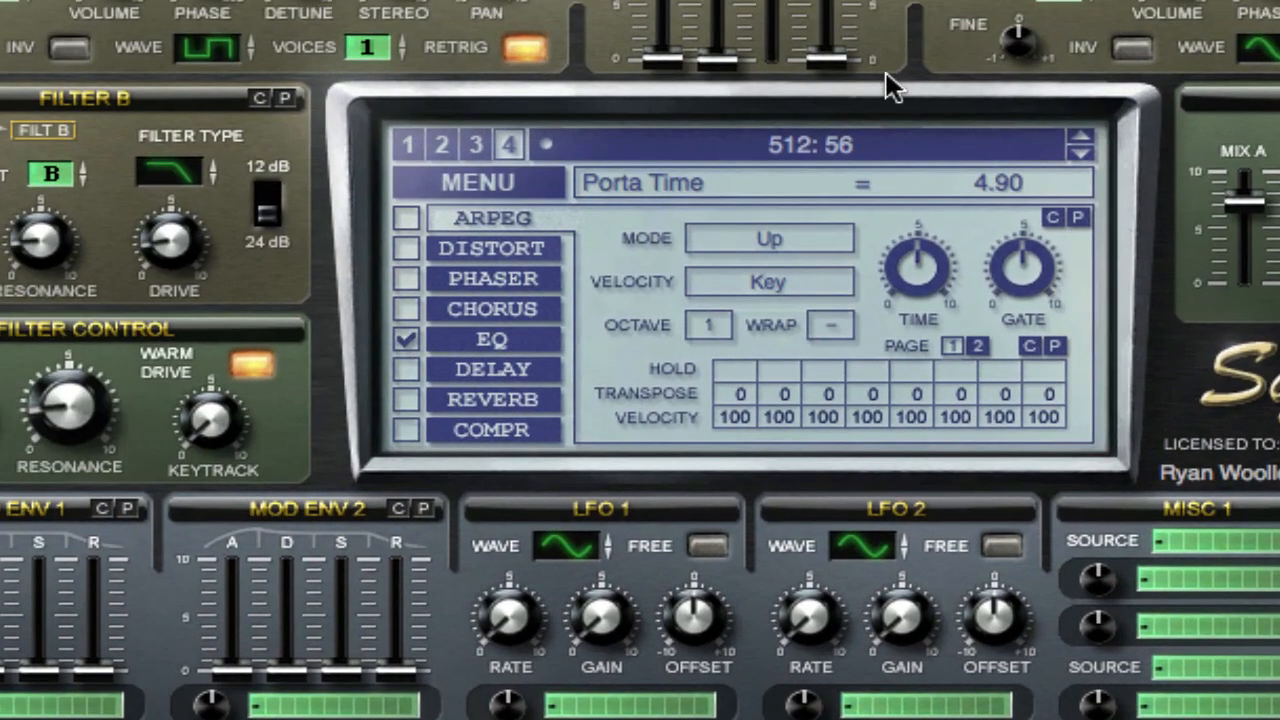
# Open the EQ effect settings and toggle the EQ off and back on
pyautogui.click(516, 340)
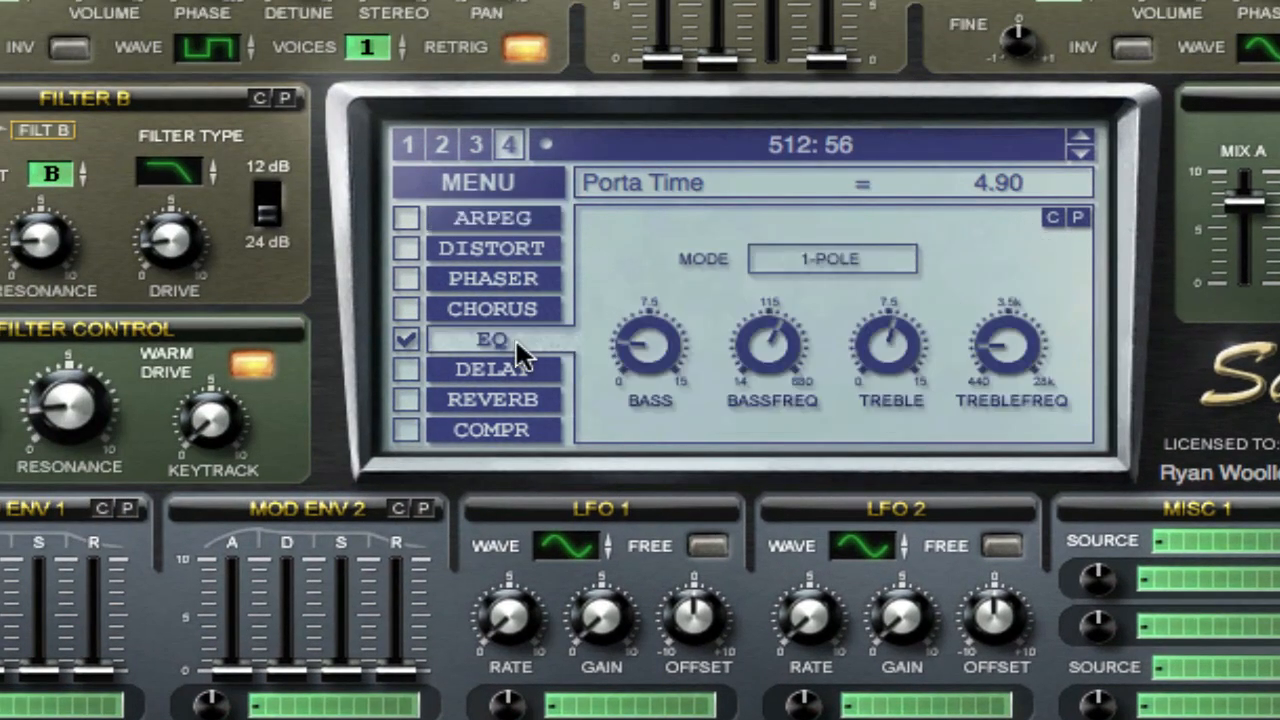
pyautogui.click(406, 340)
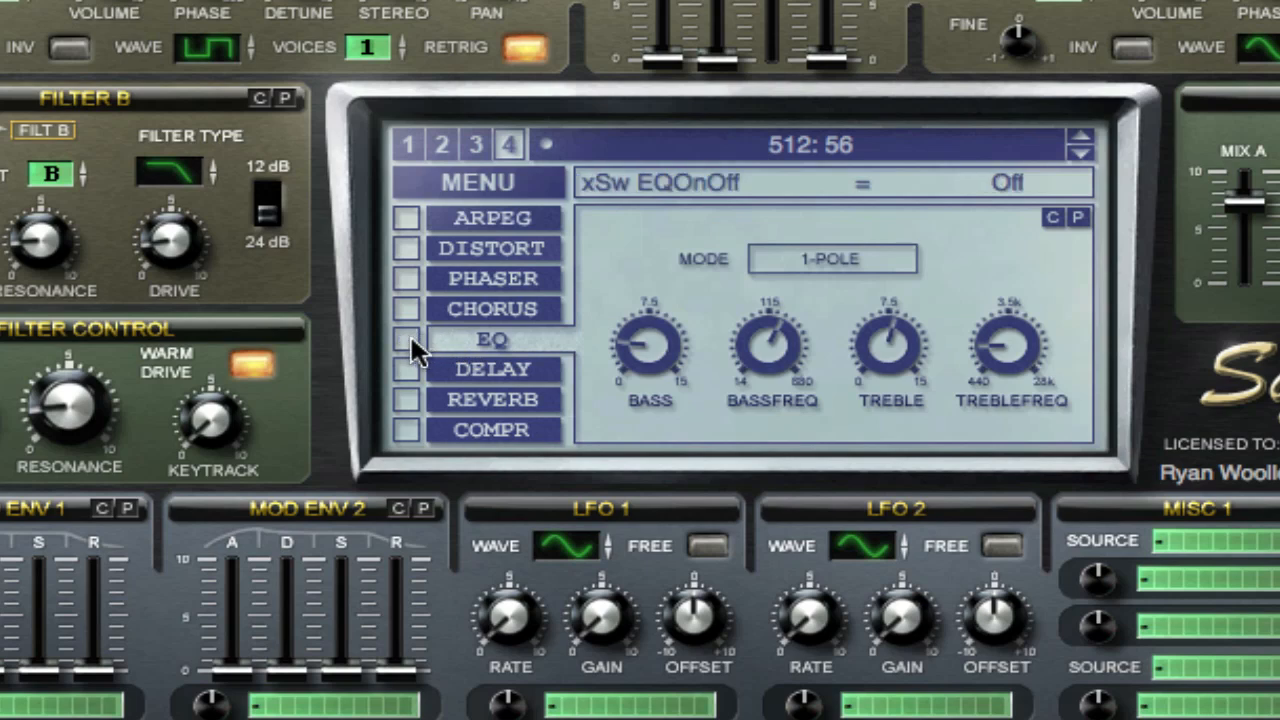
pyautogui.click(406, 340)
# Examine the EQ's bass, bass frequency, treble and treble frequency values
pyautogui.click(640, 345)
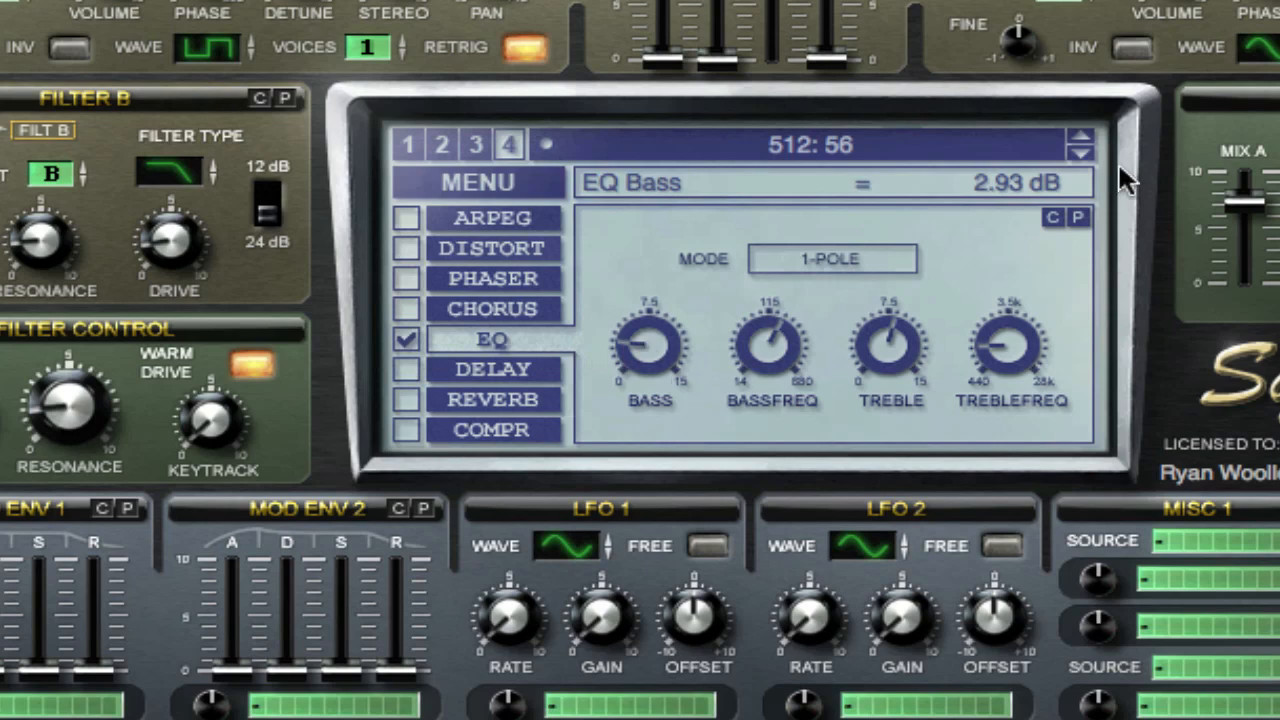
pyautogui.click(754, 343)
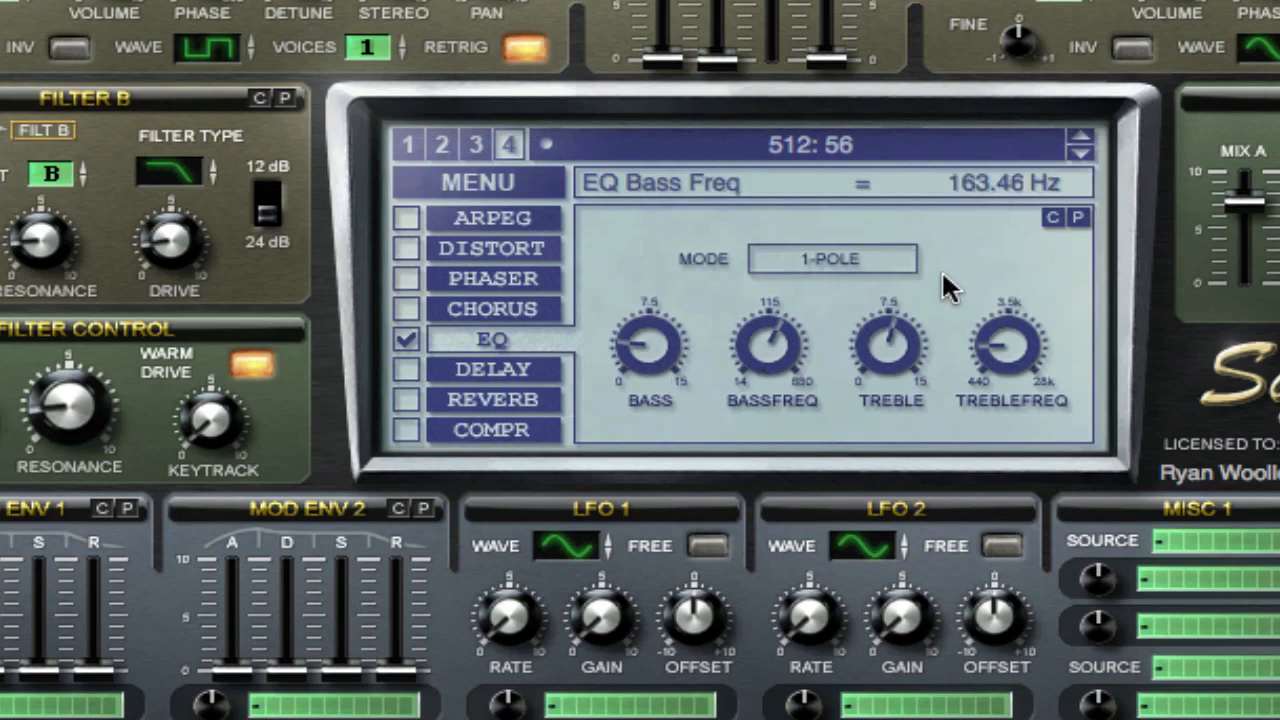
pyautogui.click(873, 332)
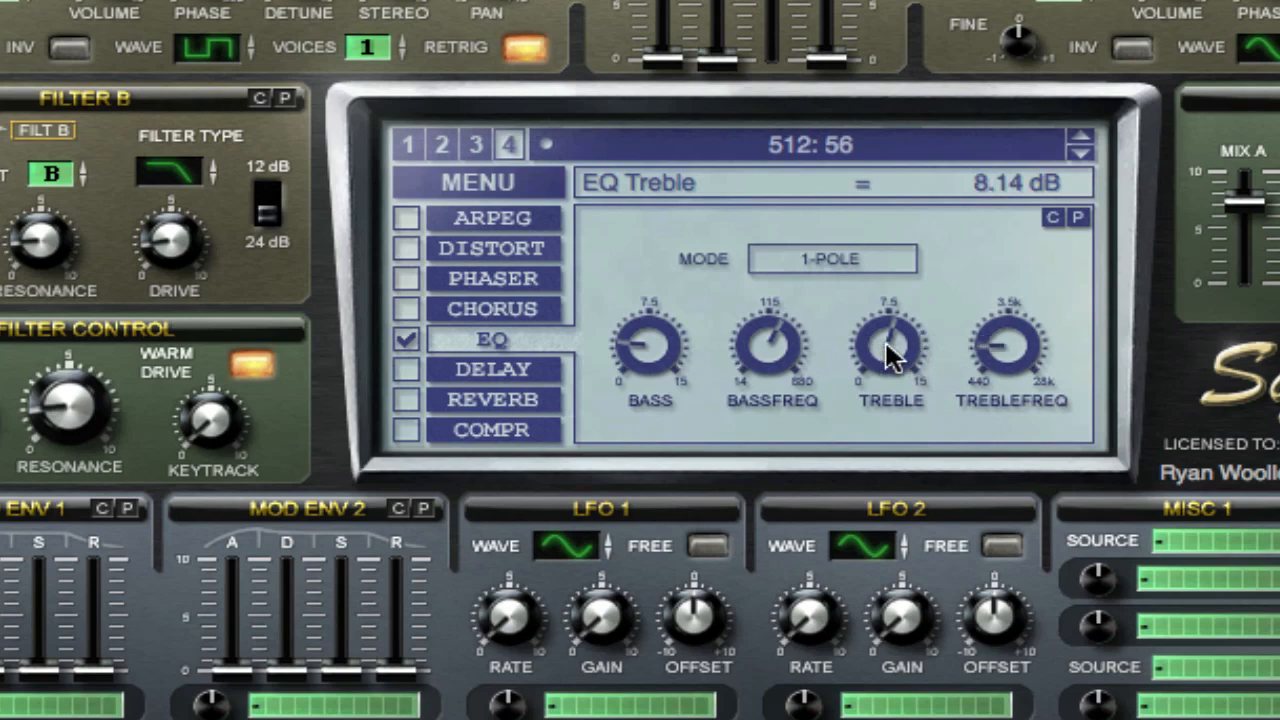
pyautogui.moveTo(885, 342); pyautogui.dragTo(888, 344)
pyautogui.click(1016, 340)
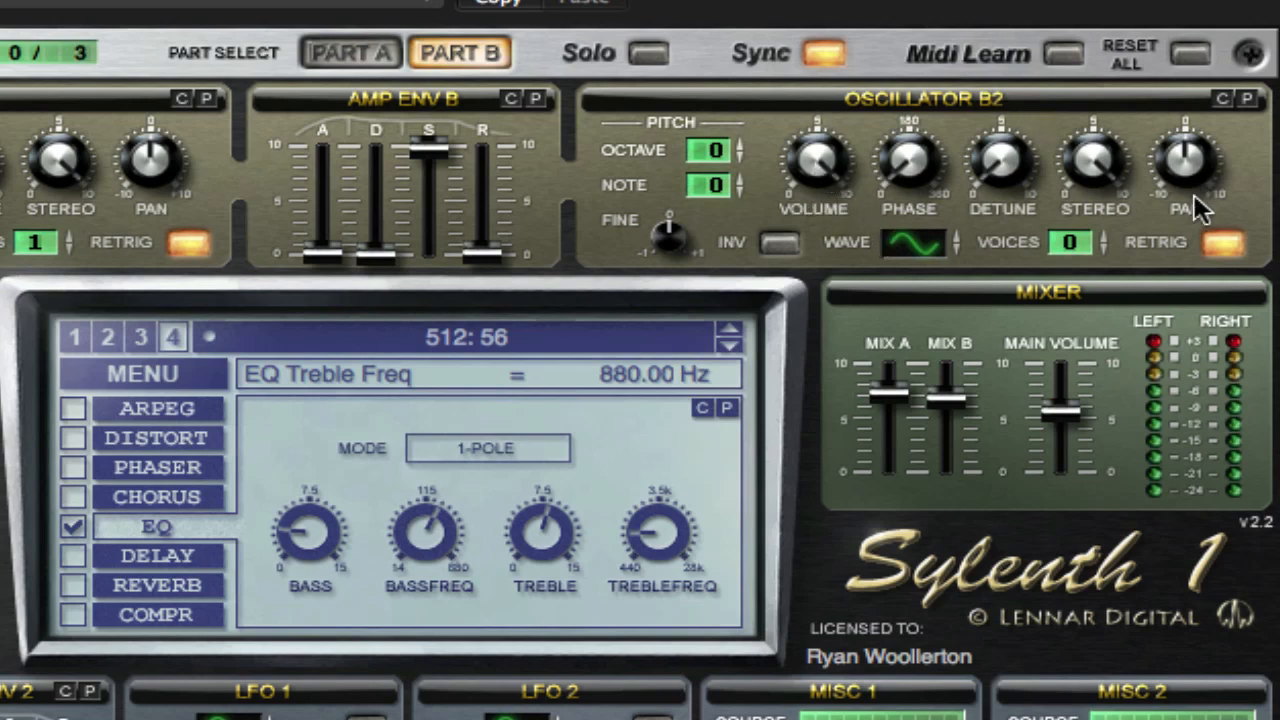
# Set oscillator B2 to 1 voice at octave -1 with its volume at 8.43
pyautogui.click(1079, 238)
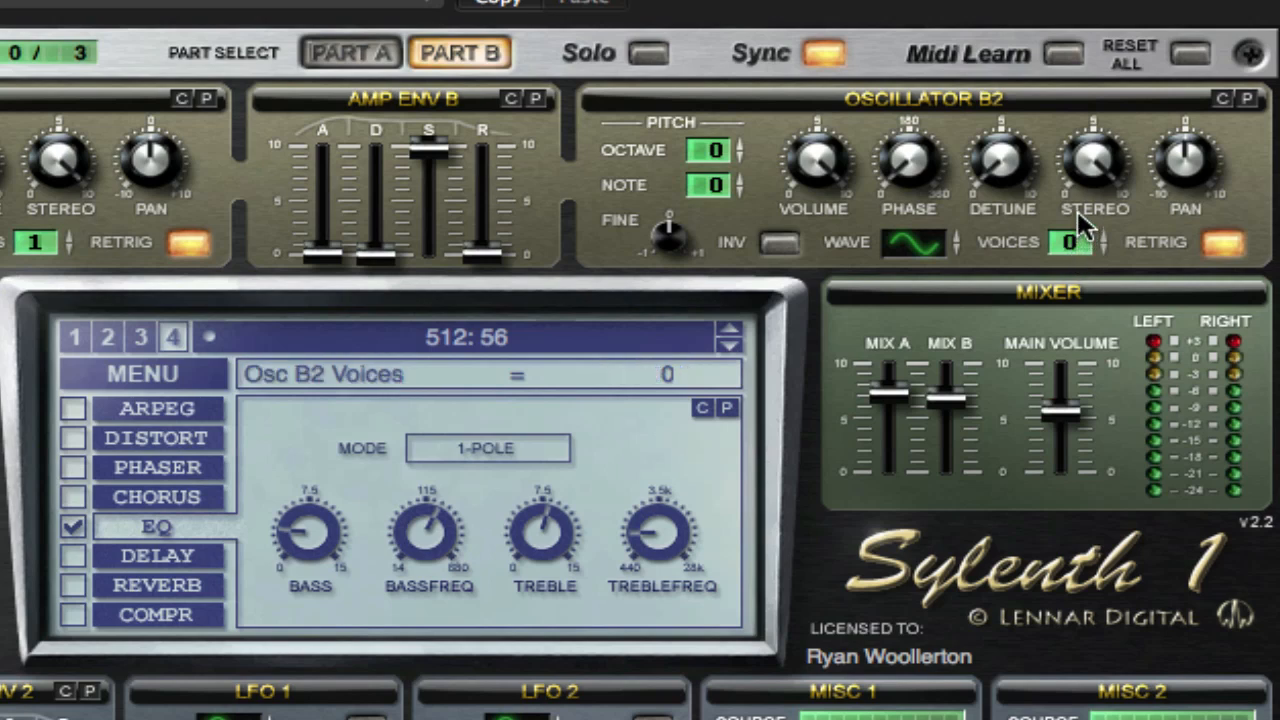
pyautogui.moveTo(1077, 210); pyautogui.dragTo(1077, 207)
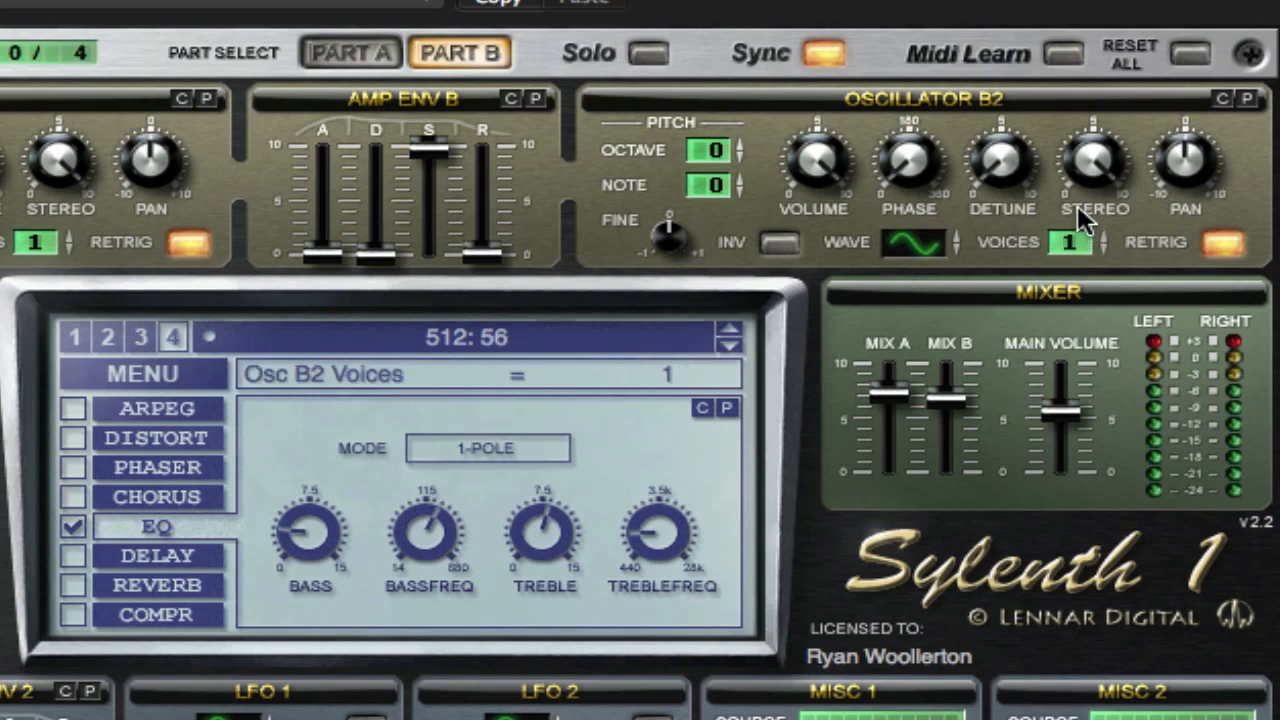
pyautogui.click(715, 150)
pyautogui.moveTo(717, 162); pyautogui.dragTo(720, 183)
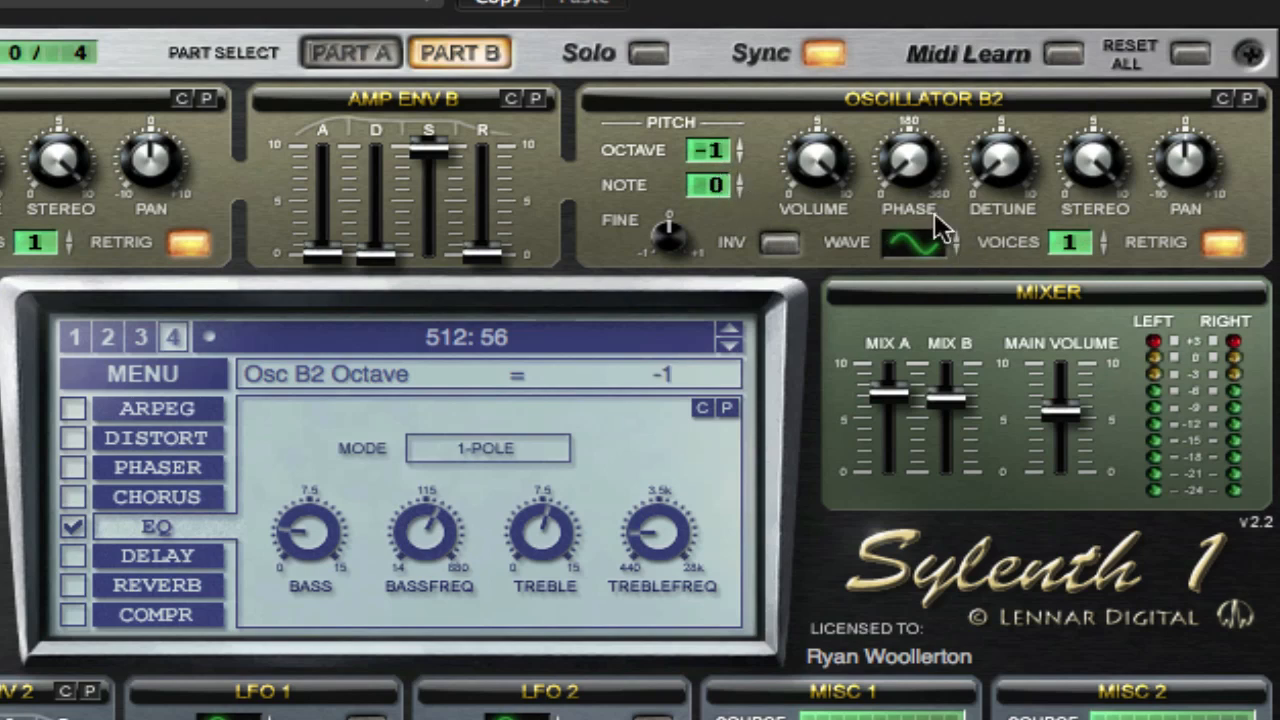
pyautogui.moveTo(811, 164); pyautogui.dragTo(828, 239)
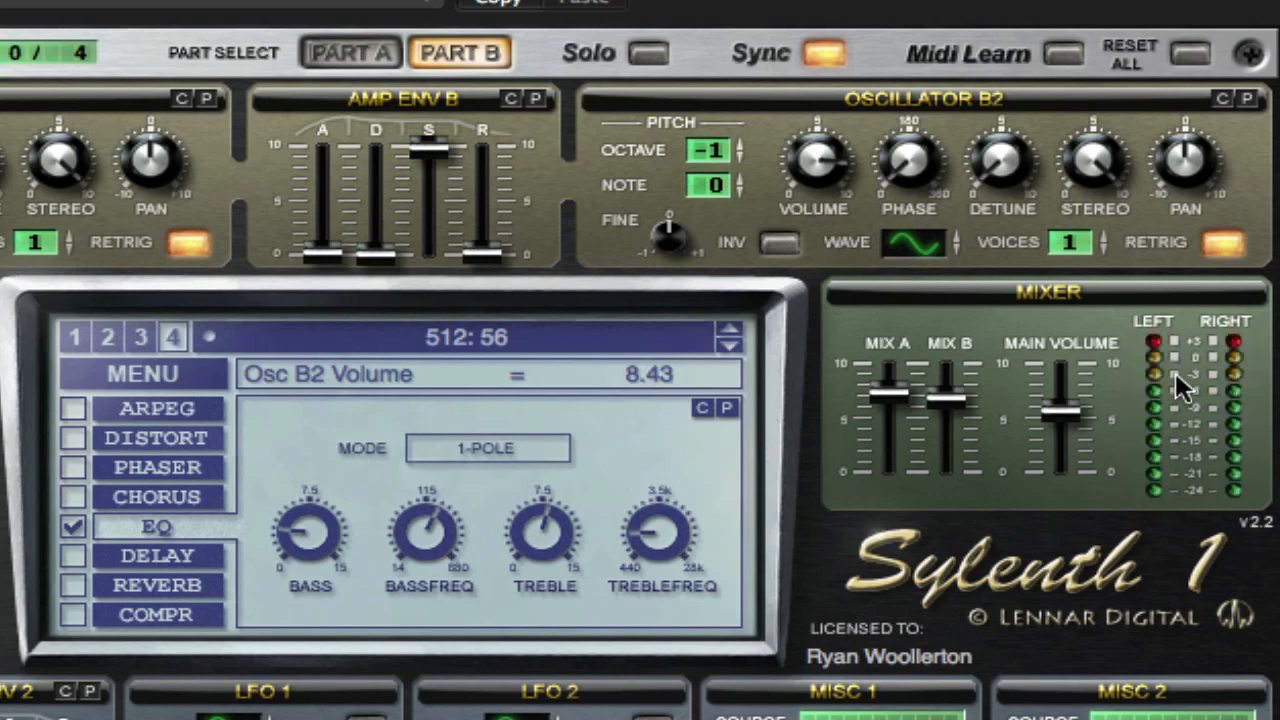
pyautogui.click(721, 155)
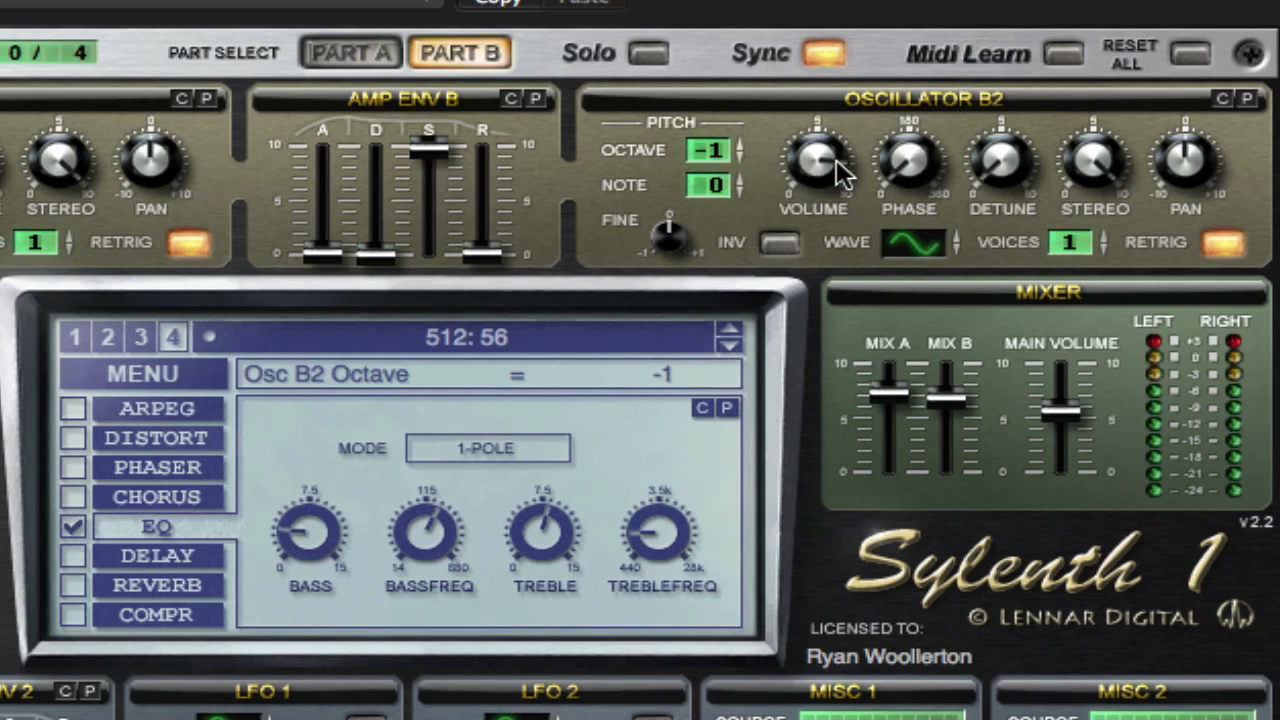
# Change oscillator B2's wave to Noise and set its volume to 0.24
pyautogui.click(922, 248)
pyautogui.moveTo(922, 242); pyautogui.dragTo(922, 180)
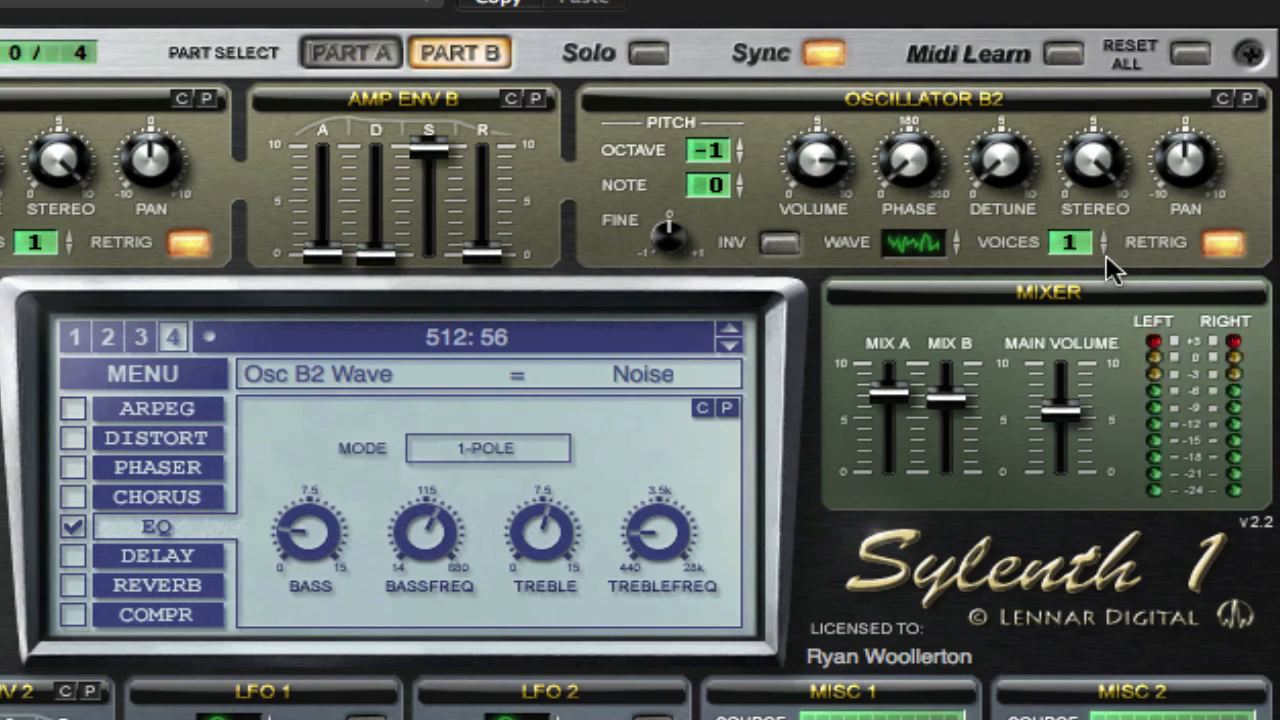
pyautogui.moveTo(820, 155); pyautogui.dragTo(838, 715)
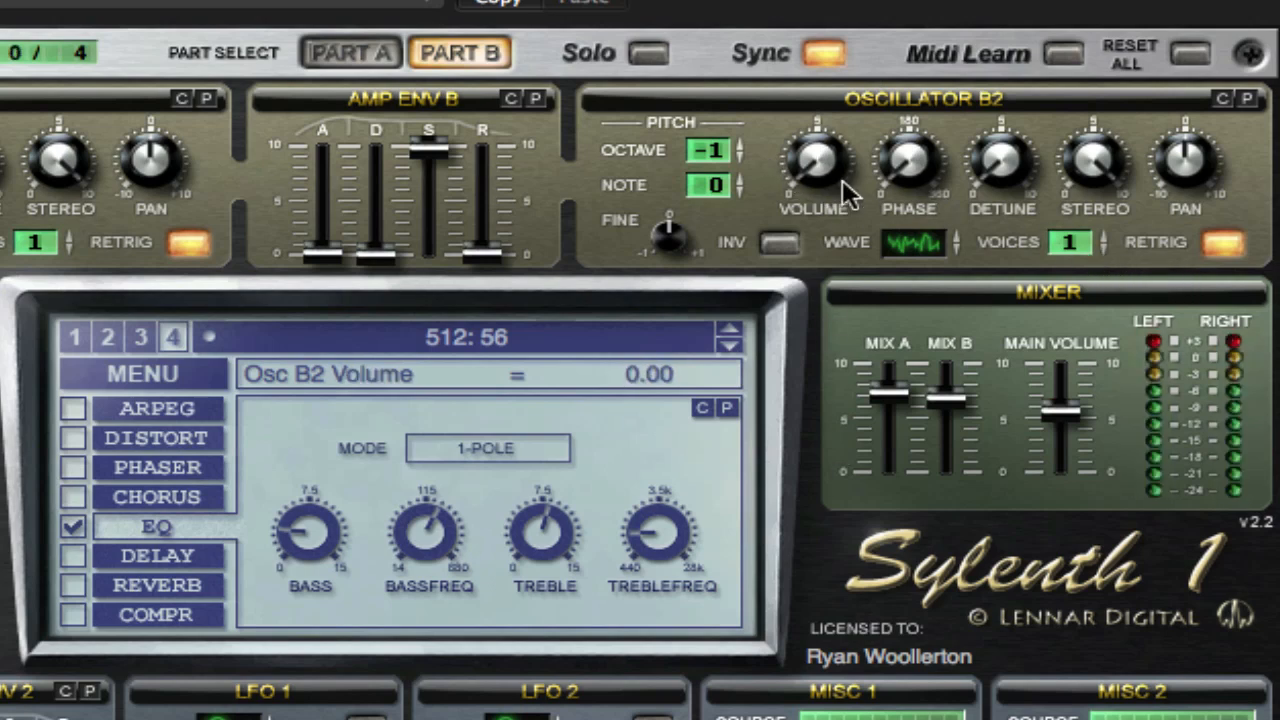
pyautogui.scroll(1, 817, 157)
pyautogui.scroll(2, 815, 151)
pyautogui.scroll(1, 834, 161)
pyautogui.scroll(5, 832, 155)
pyautogui.scroll(-1, 830, 150)
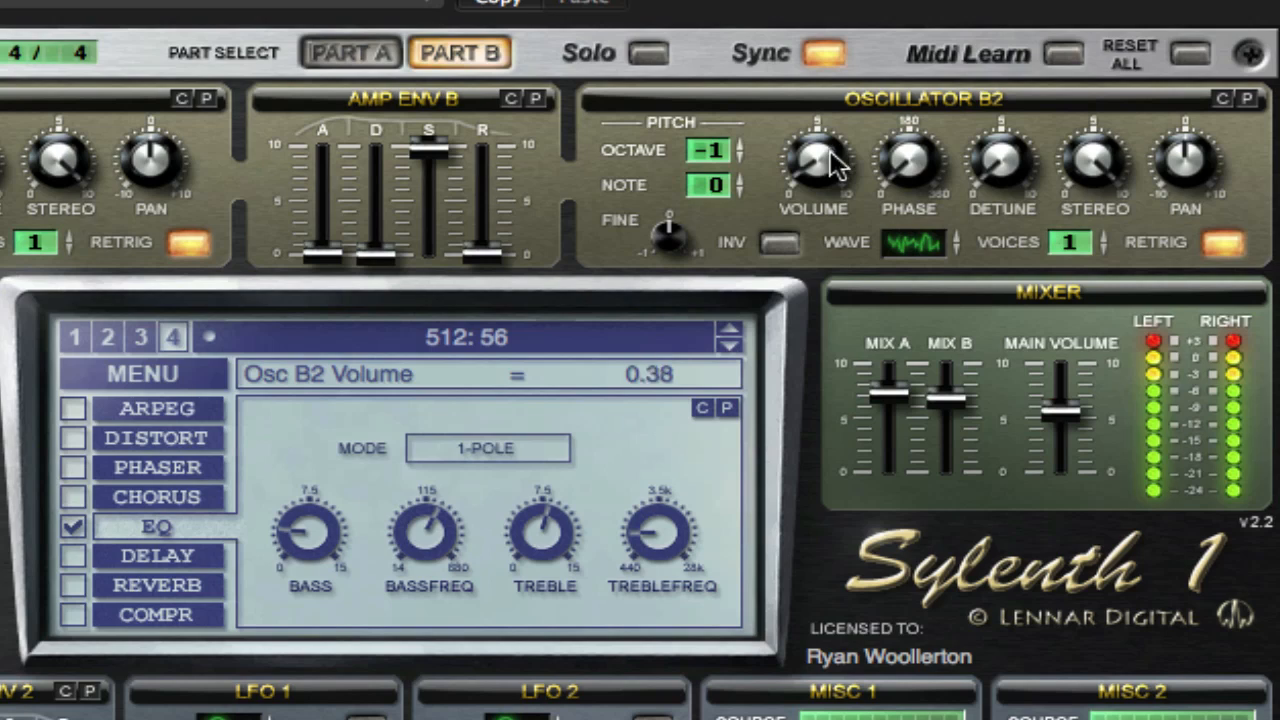
pyautogui.scroll(-3, 829, 153)
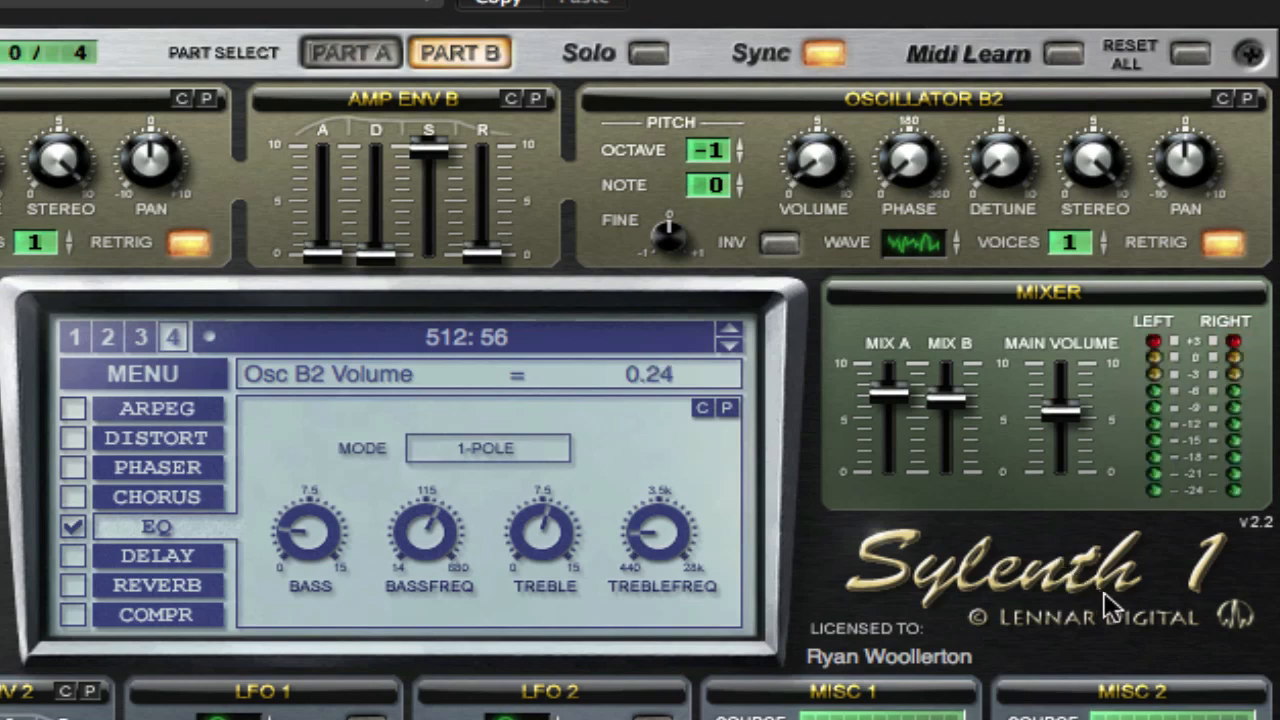